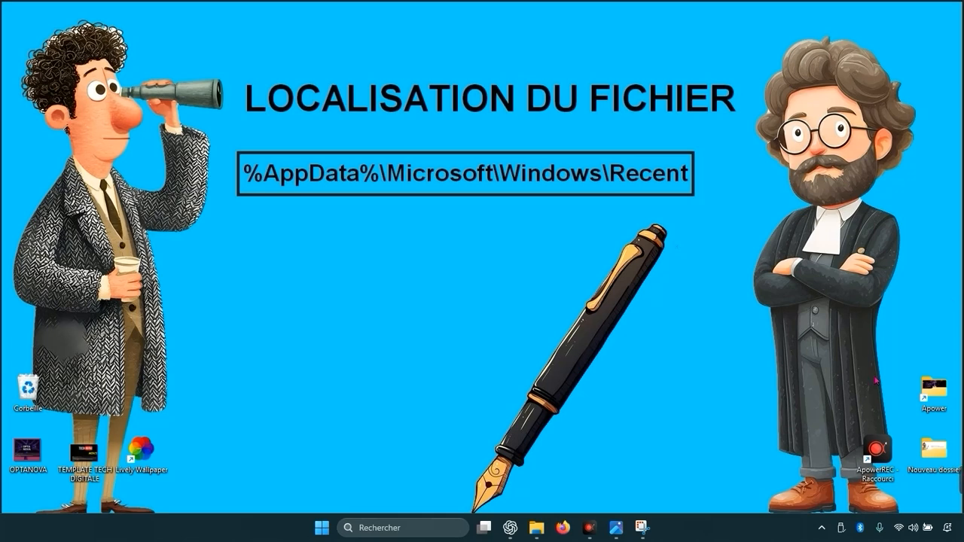
Step: Open the Run dialog from the search and open the folder %AppData%\Microsoft\Windows\Recent
click(379, 528)
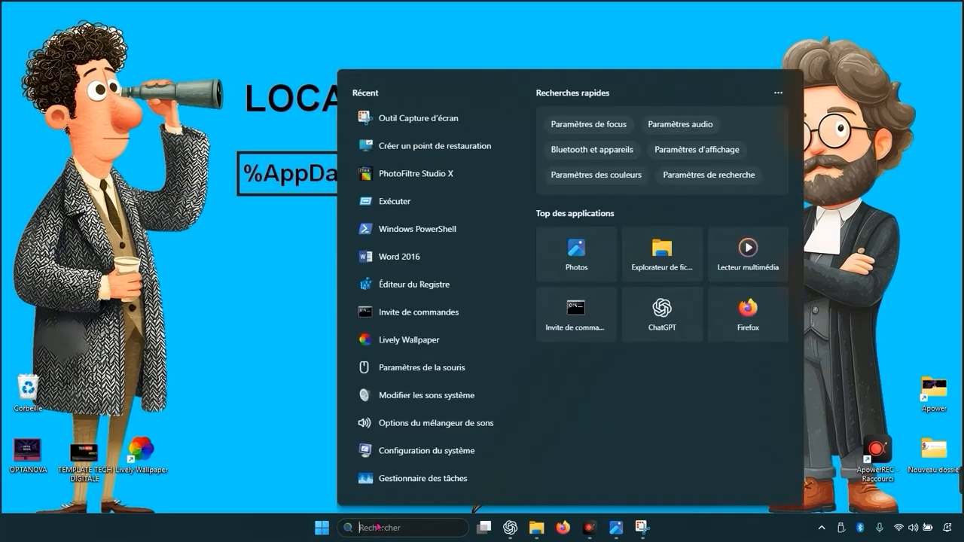
text(excel 2016)
key(BackSpace)
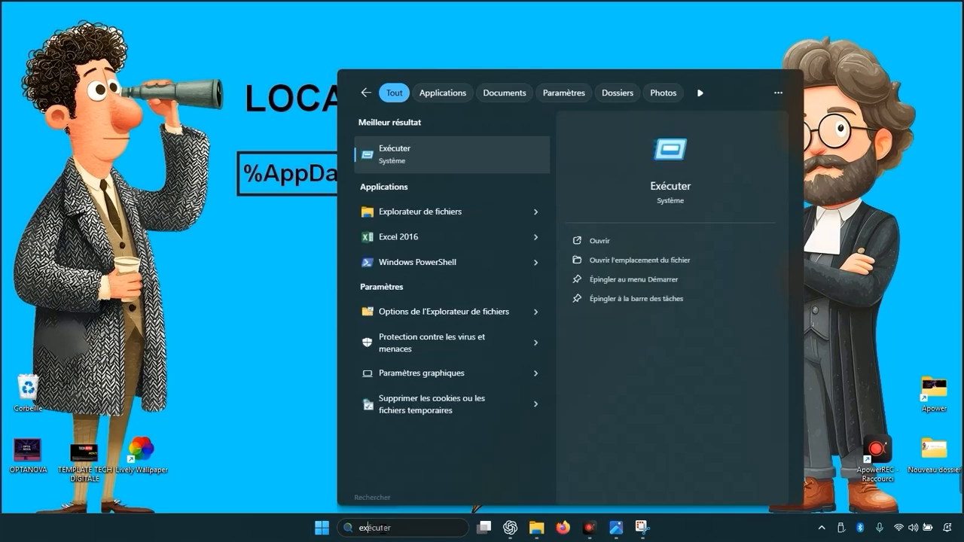
click(495, 160)
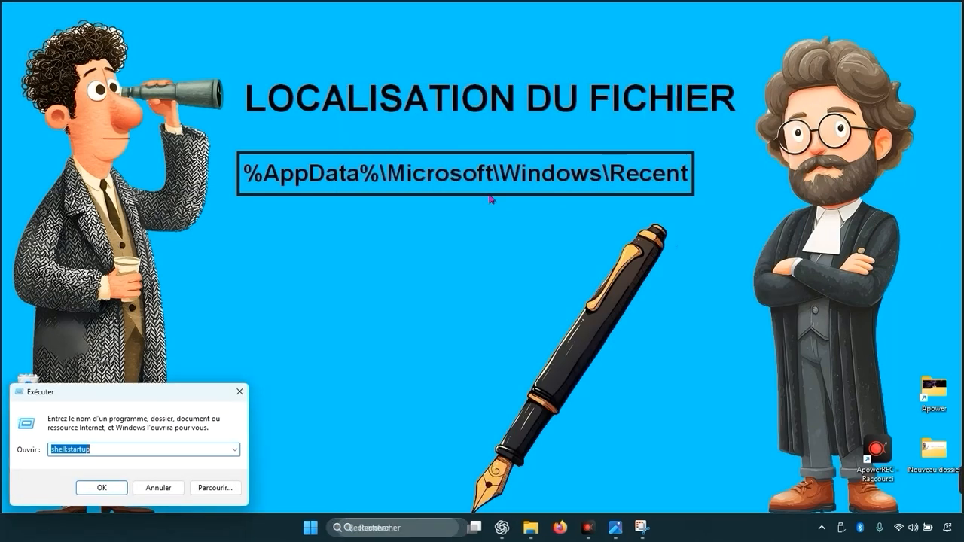
text(%AppData%\Microsoft\Windows\Recent)
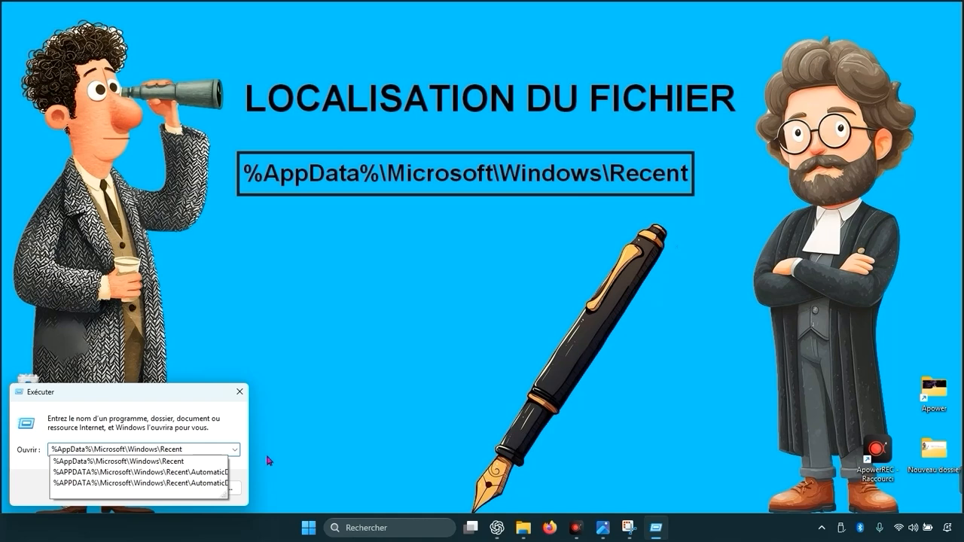
key(Return)
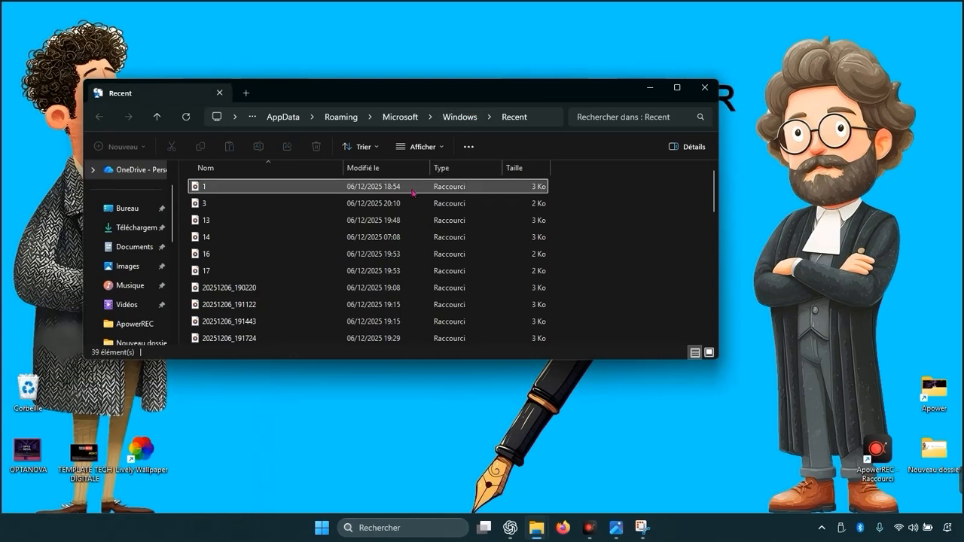
Step: Maximize the Recent folder window and browse through its list of recent item shortcuts
scroll(404, 212, down, 3)
scroll(404, 212, down, 7)
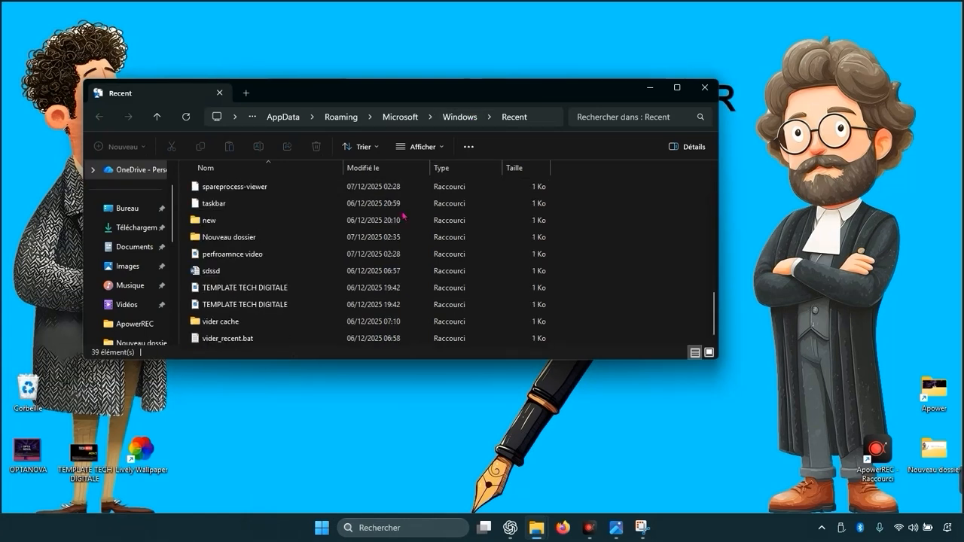
scroll(403, 216, up, 4)
scroll(403, 218, up, 5)
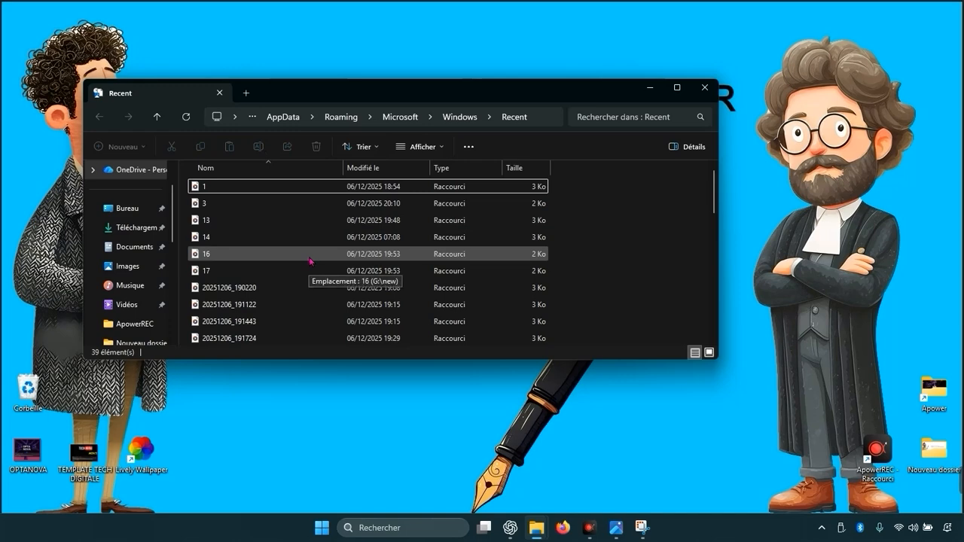
key(super+Up)
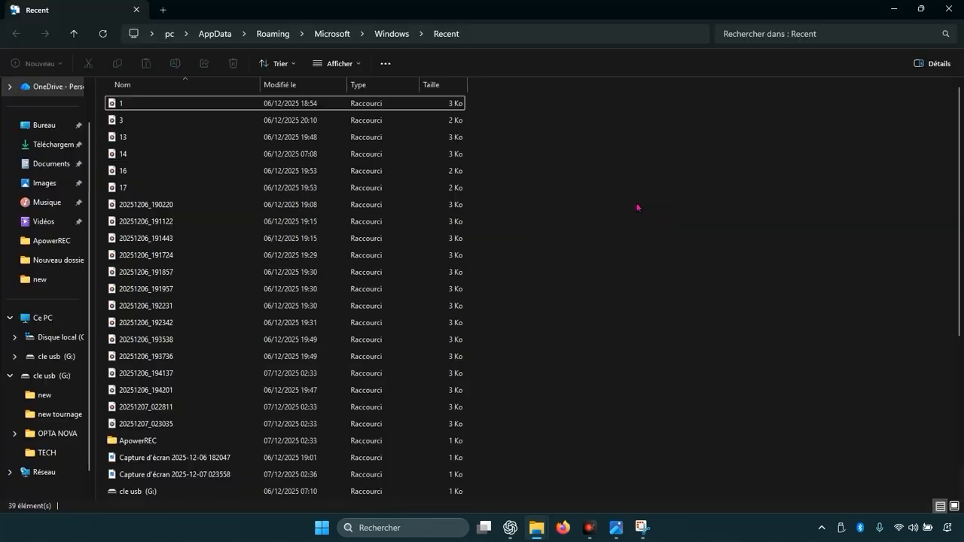
scroll(387, 302, down, 5)
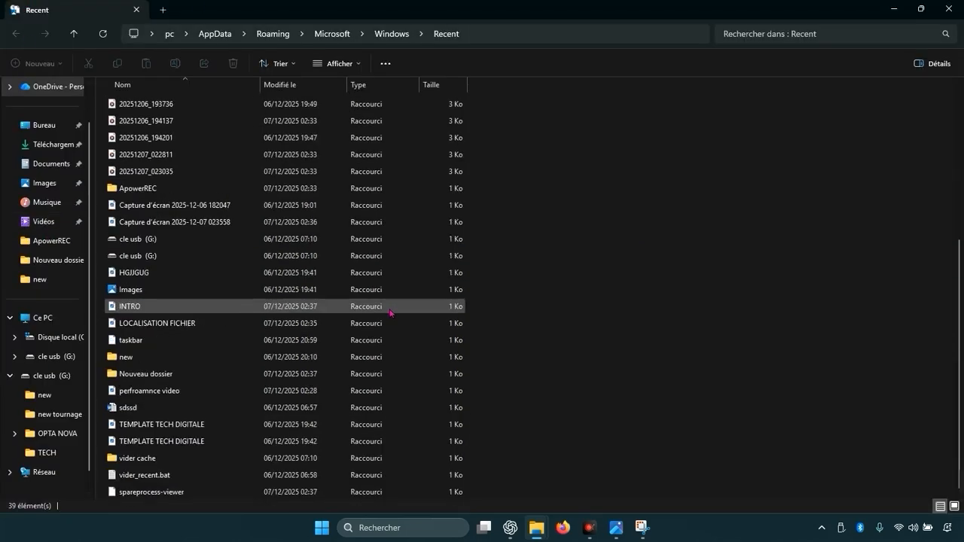
scroll(388, 343, up, 5)
scroll(388, 343, down, 4)
scroll(388, 343, up, 4)
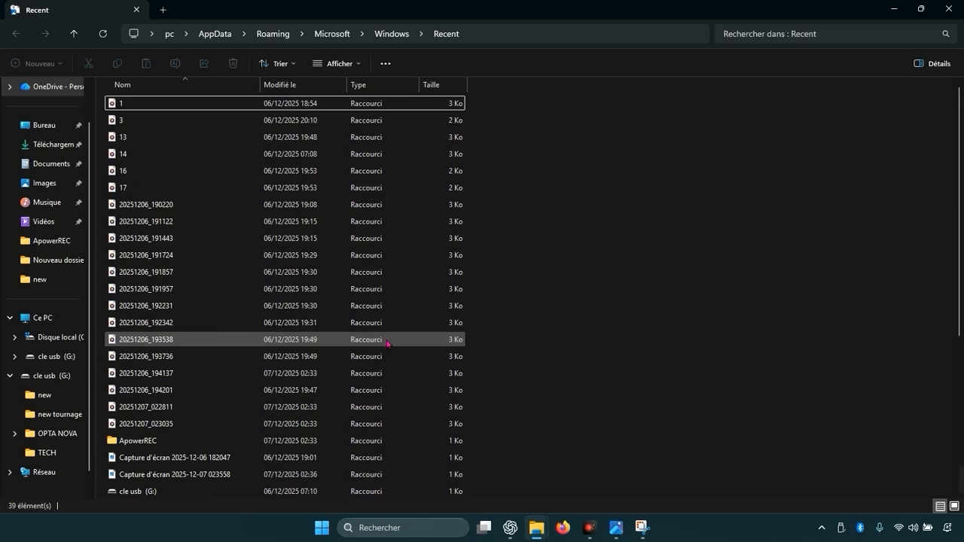
scroll(388, 344, down, 5)
scroll(385, 354, down, 1)
scroll(373, 371, up, 5)
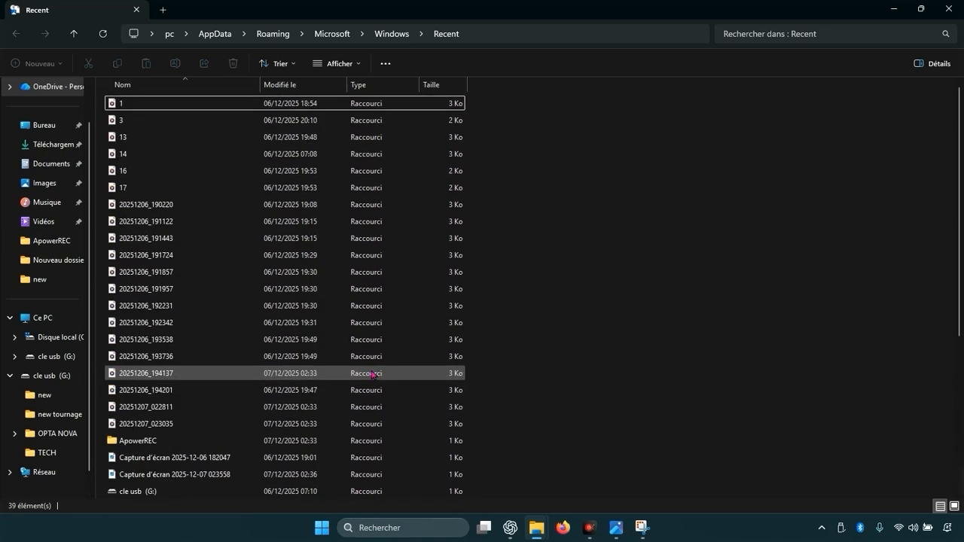
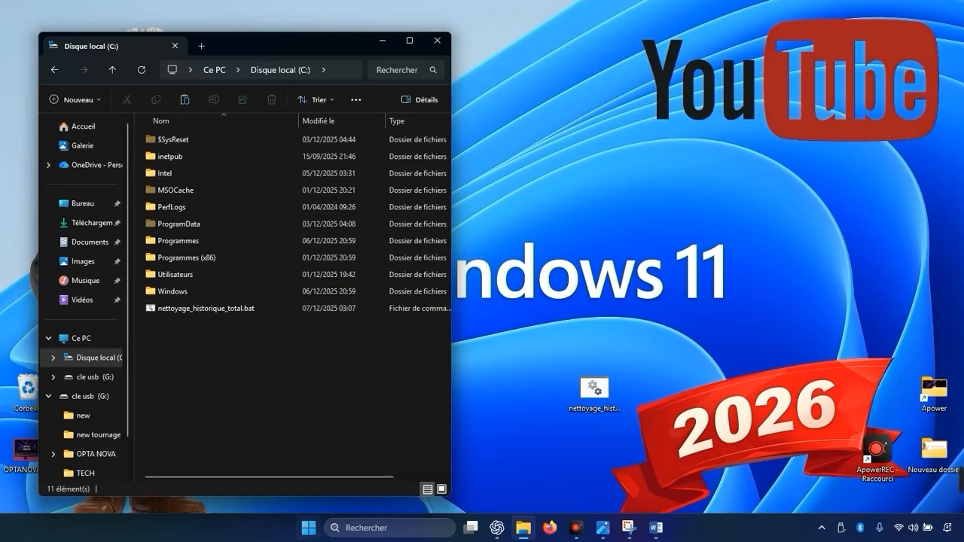
Step: Delete the empty nettoyage_historique_total.bat file from the root of C:, granting administrator permission
right_click(250, 407)
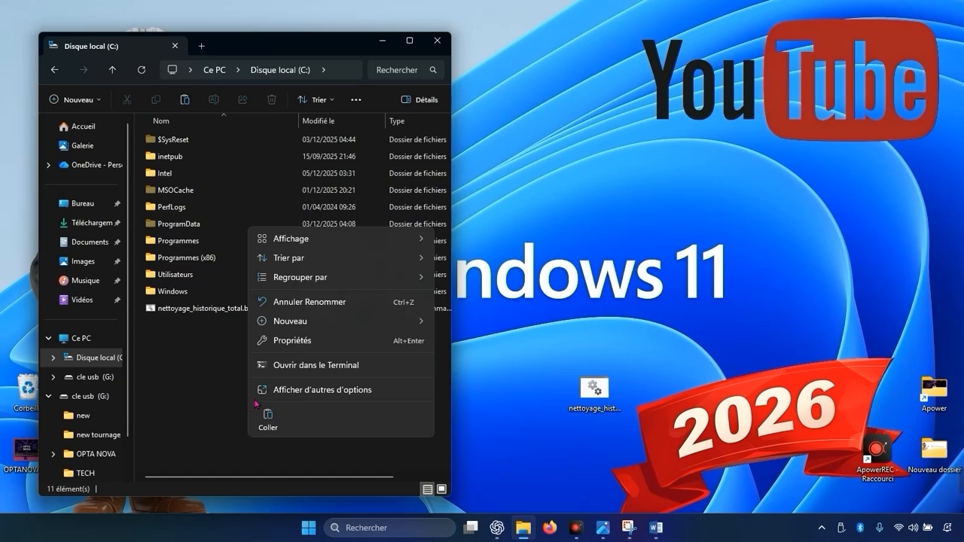
right_click(214, 311)
click(426, 324)
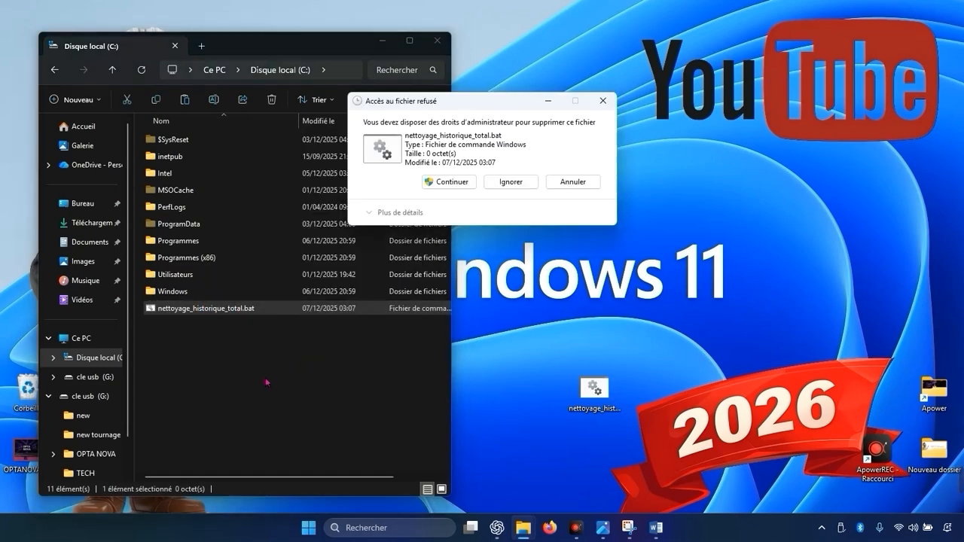
click(452, 183)
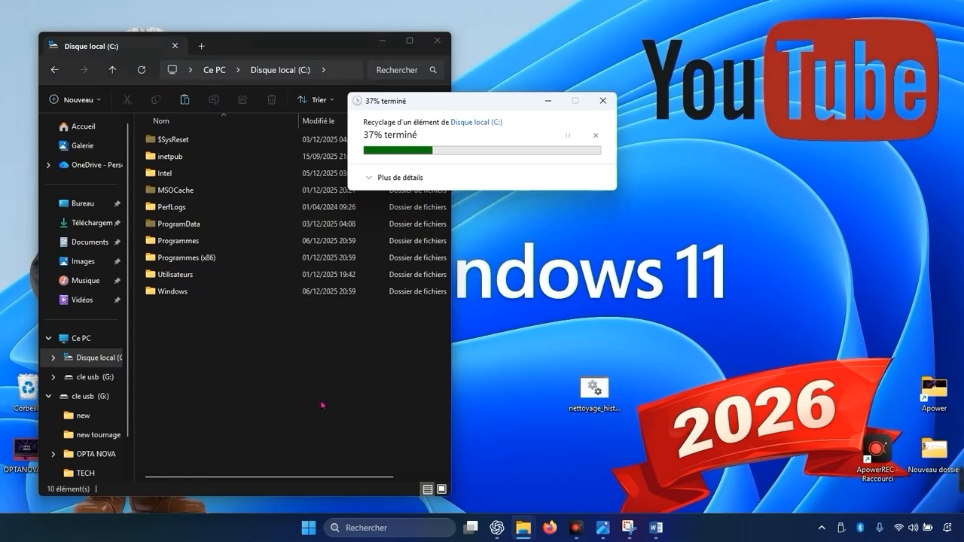
Step: Paste the batch file into the root of C:, granting administrator permission for the copy
right_click(266, 381)
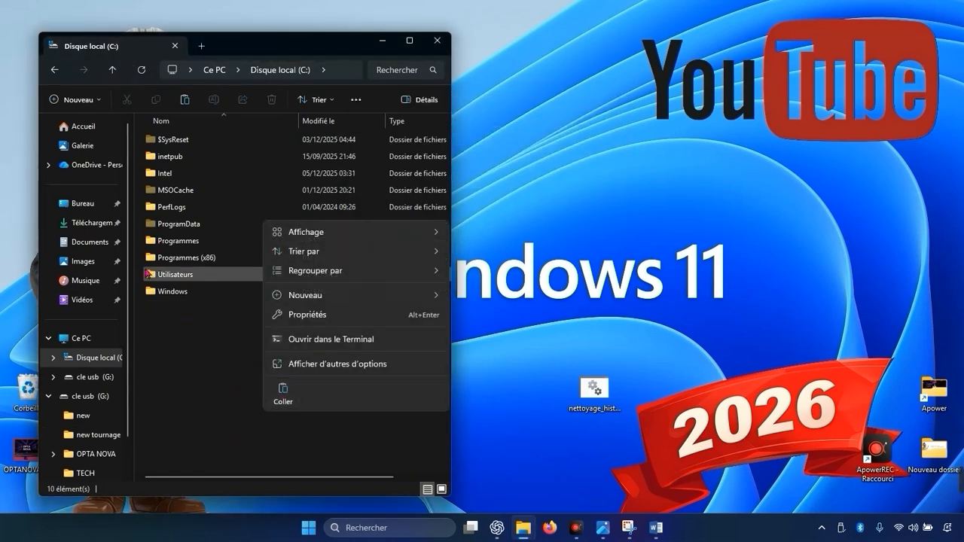
click(283, 392)
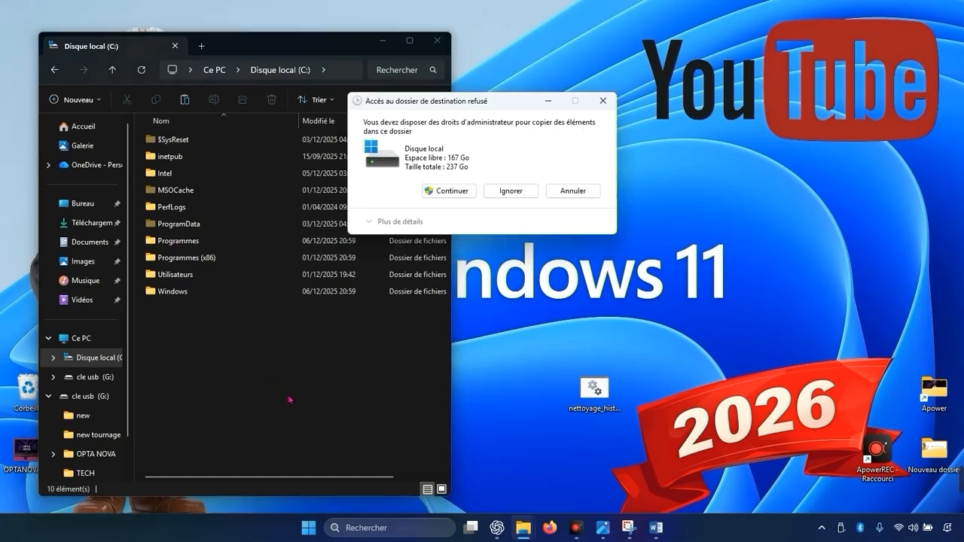
click(462, 190)
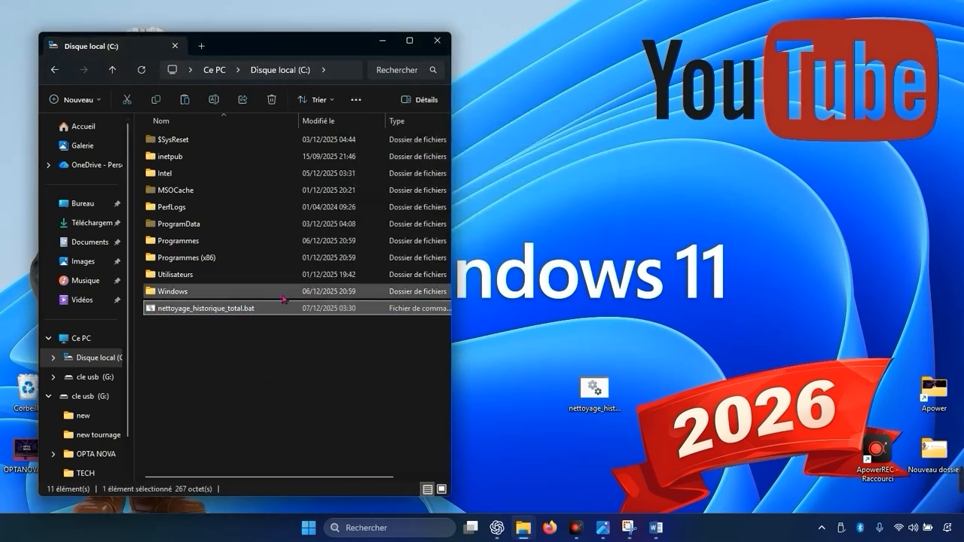
Step: Close the File Explorer window and open Task Scheduler from the search
click(436, 41)
click(405, 533)
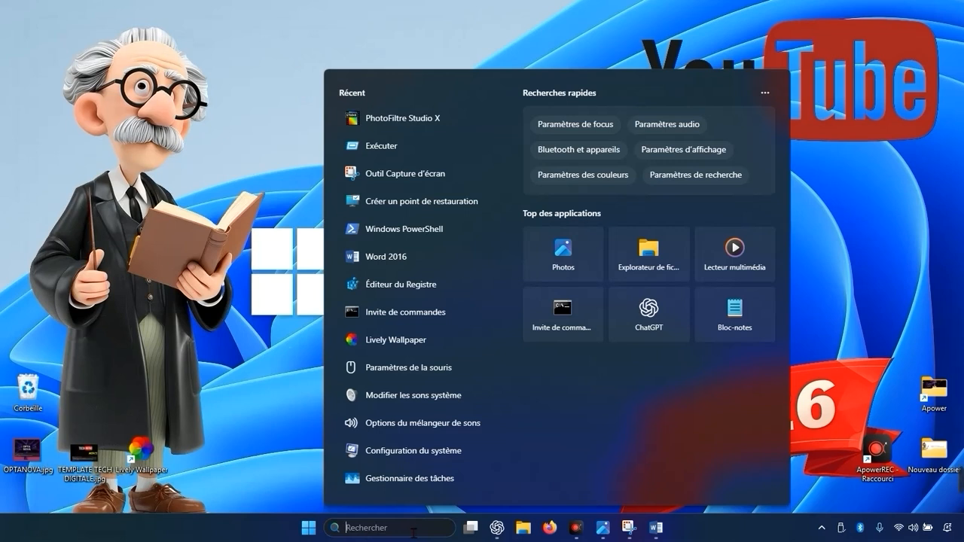
text(planificateur de tâches)
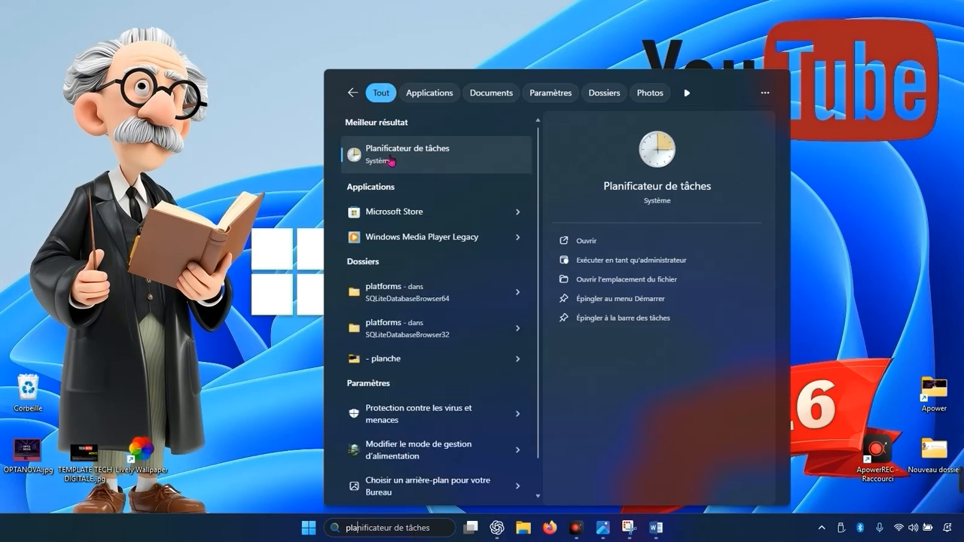
click(390, 160)
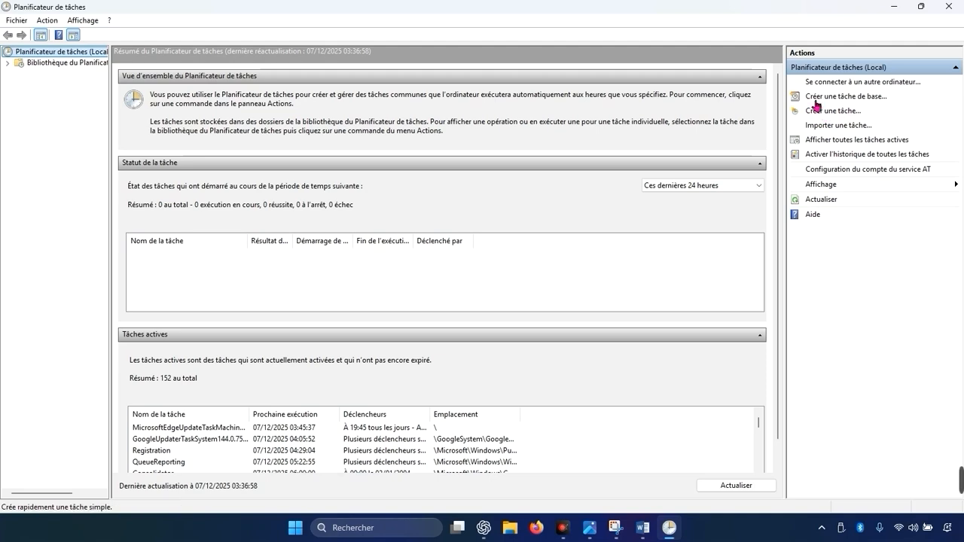
Step: Start creating a basic task named "nettoyage historique windows"
click(870, 100)
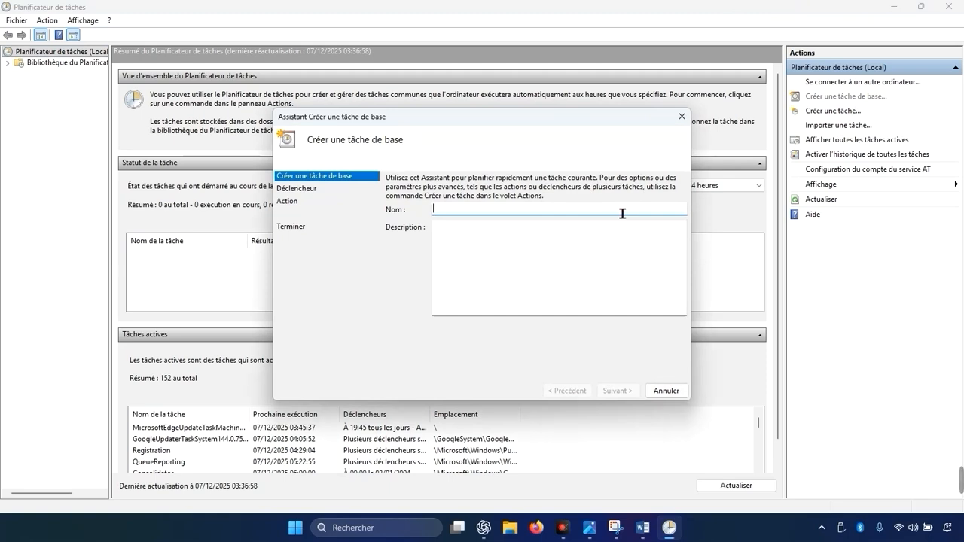
text(nettoyage)
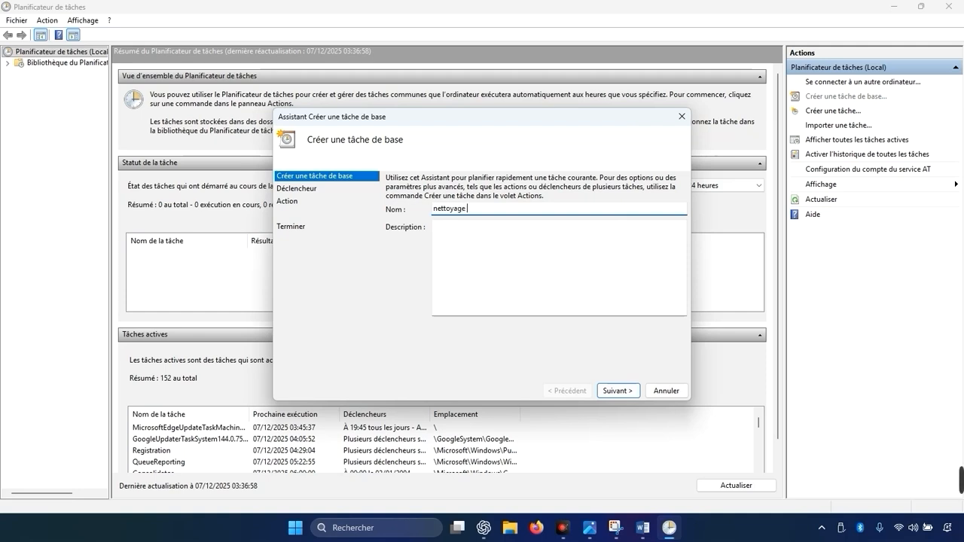
text( historique twindows)
key(Return)
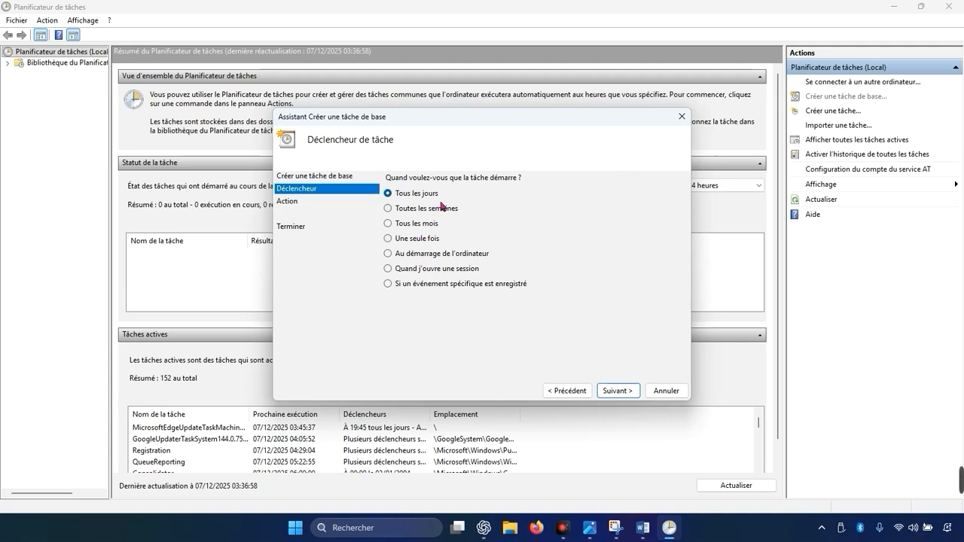
Step: Set the task to trigger when the user logs on and choose to start a program
click(444, 271)
click(286, 203)
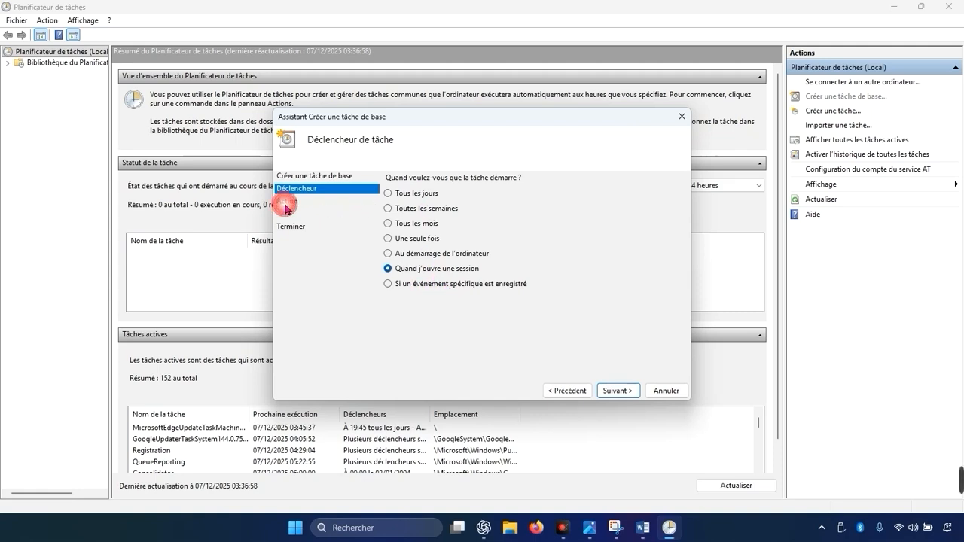
click(618, 391)
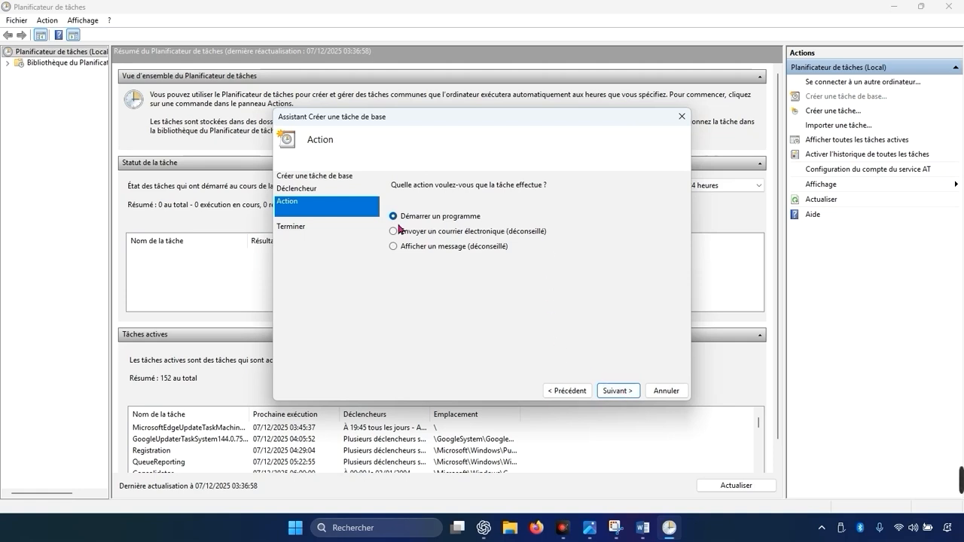
click(611, 391)
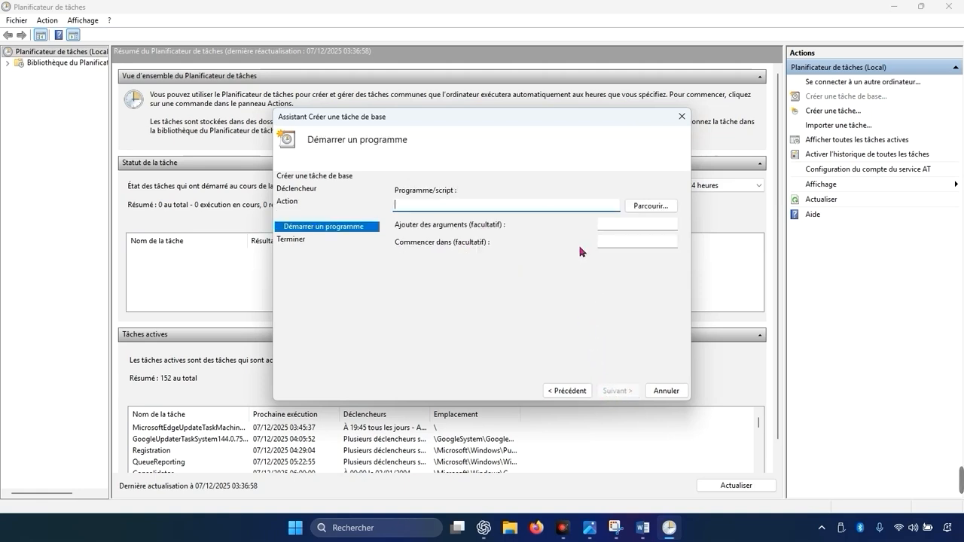
Step: Browse to C:\nettoyage_historique_total.bat and select it as the program to run
click(654, 207)
scroll(356, 299, down, 4)
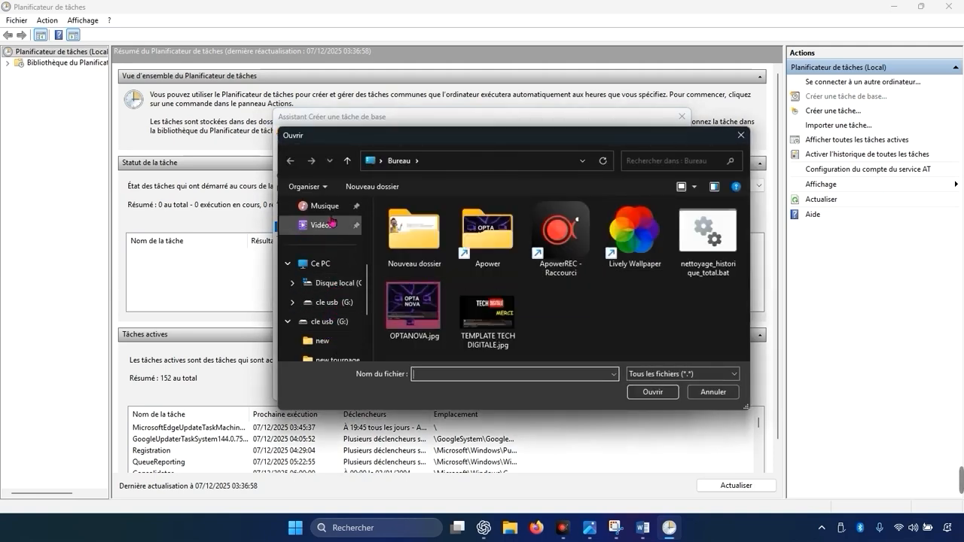
click(335, 284)
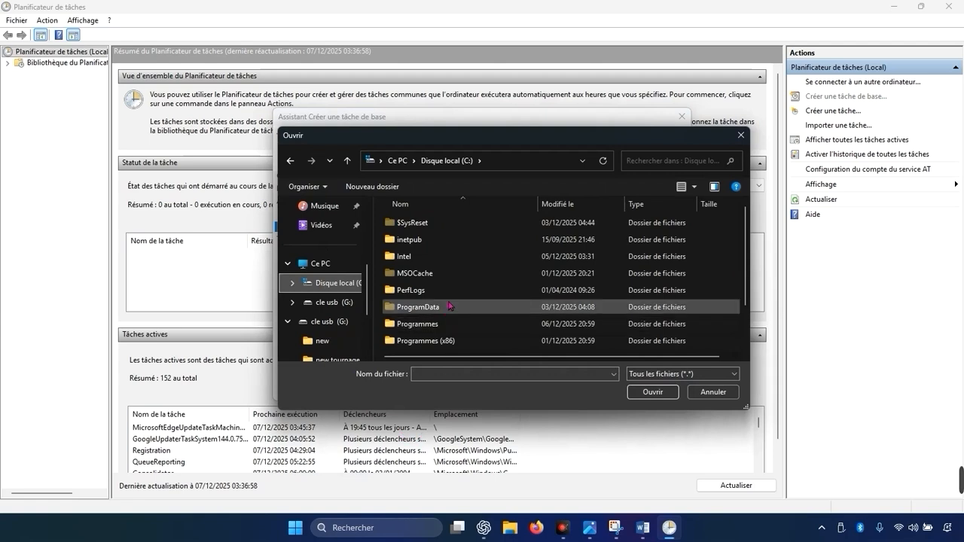
scroll(419, 331, down, 1)
click(420, 346)
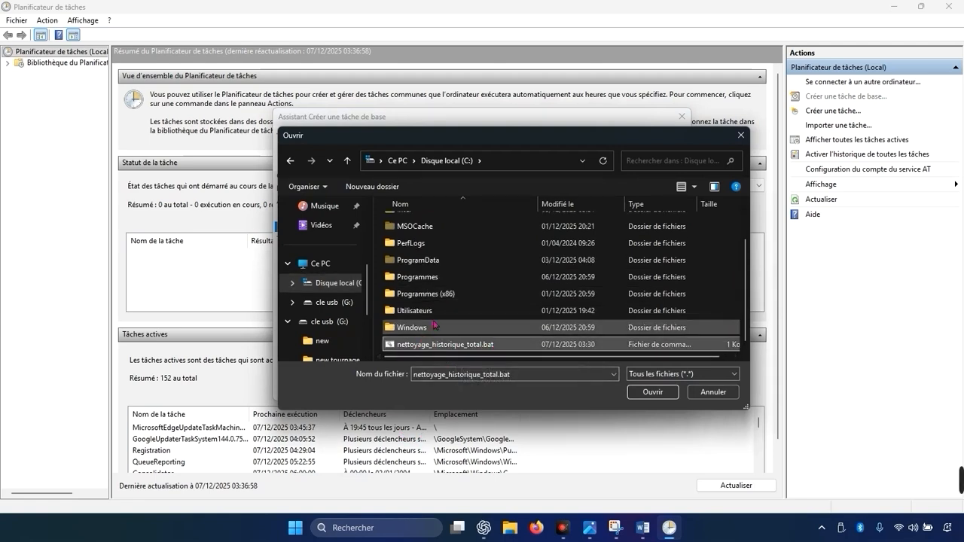
click(640, 391)
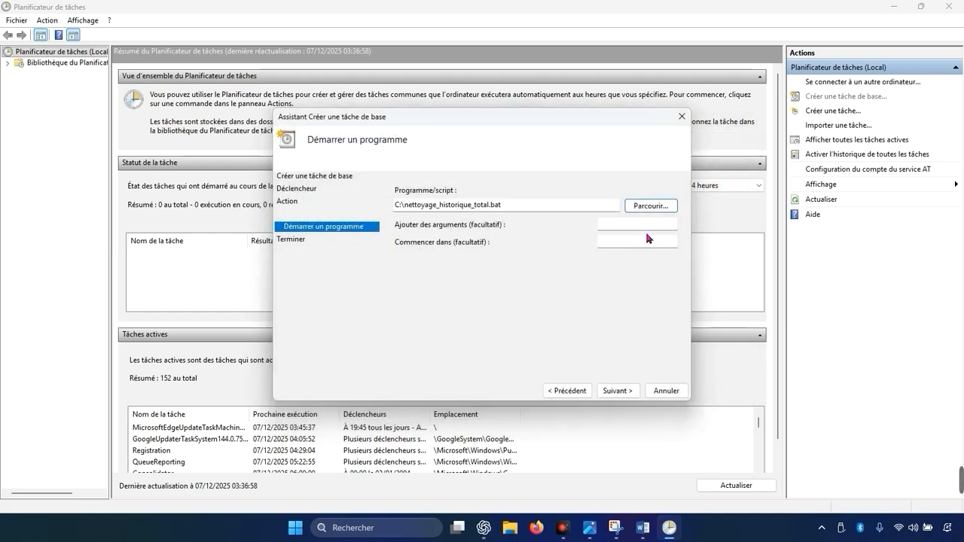
Step: Finish creating the task and close Task Scheduler
click(617, 391)
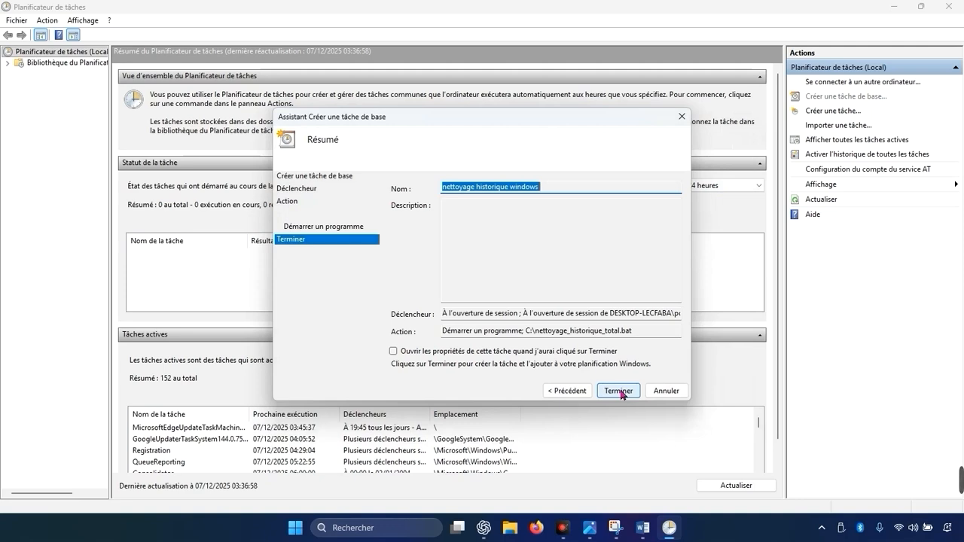
click(619, 391)
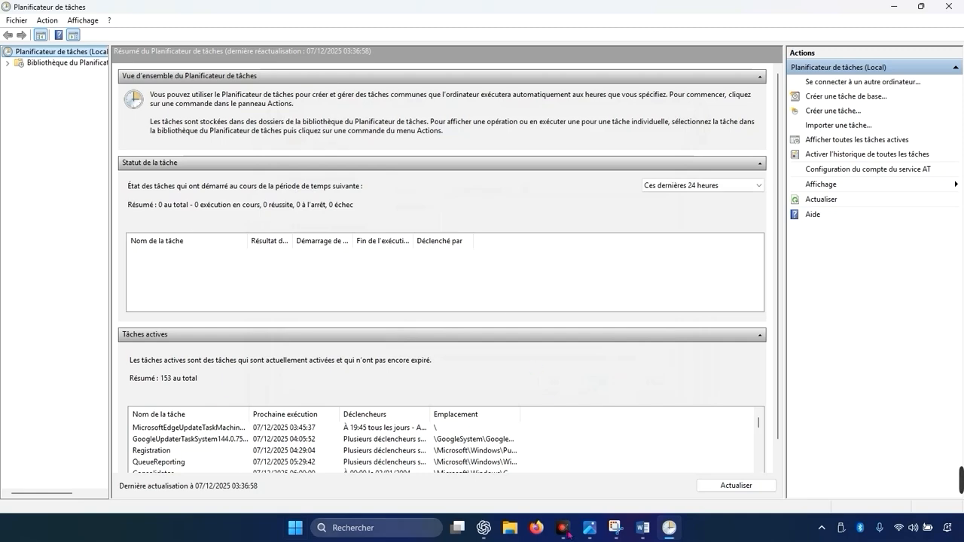
click(950, 16)
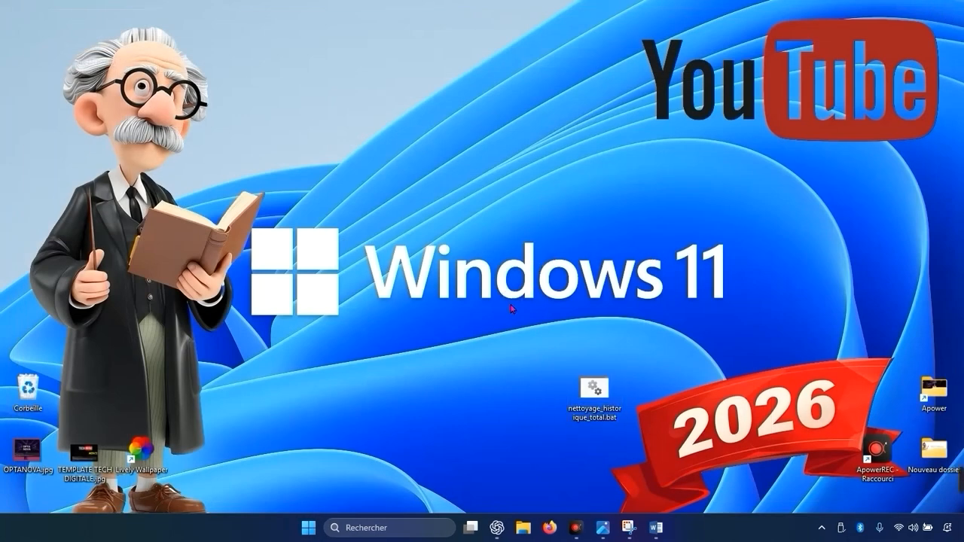